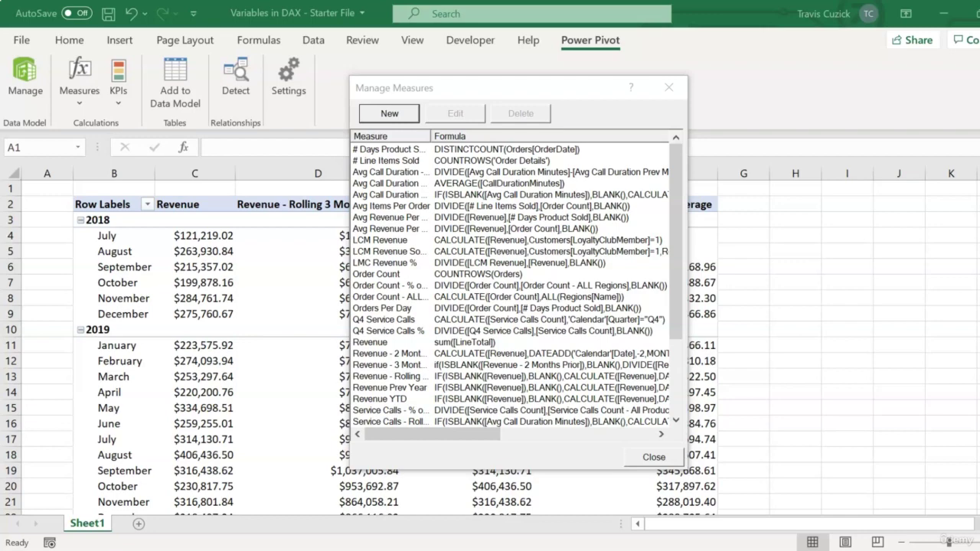
Dismiss the measures list to see the pivot's 3 Month Moving Average values starting at $200,168.96.
key("Escape")
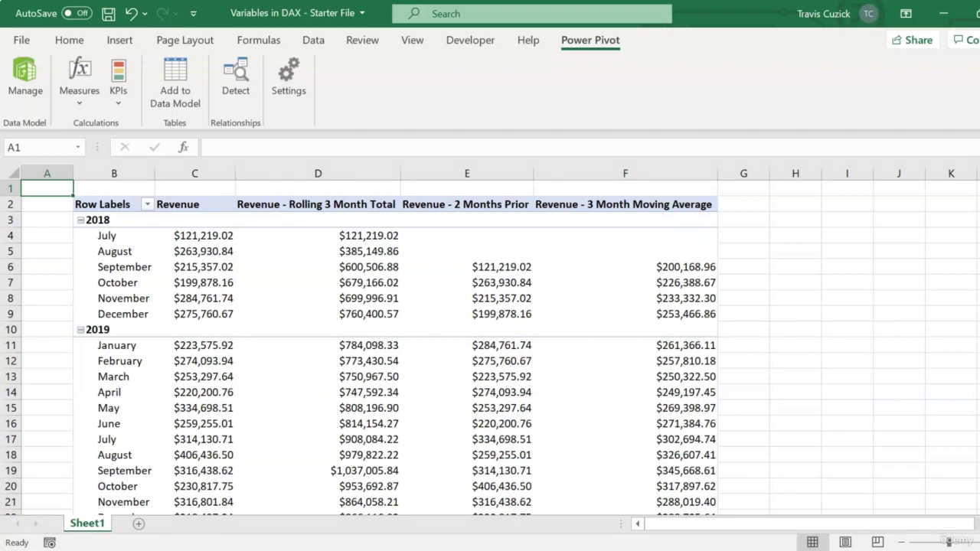
Copy the Revenue - 2 Months Prior measure's formula from its measure editor.
left_click(90, 107)
left_click(96, 150)
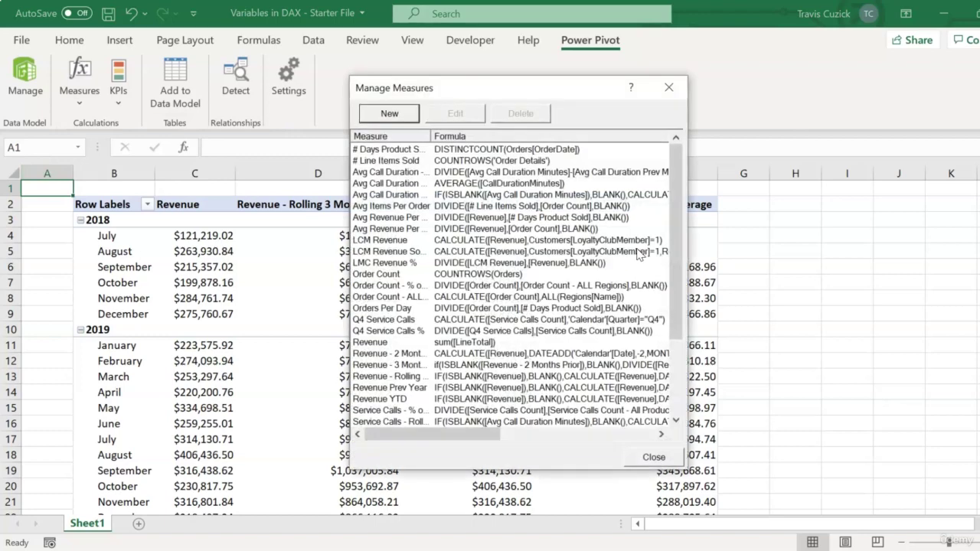
left_click(417, 355)
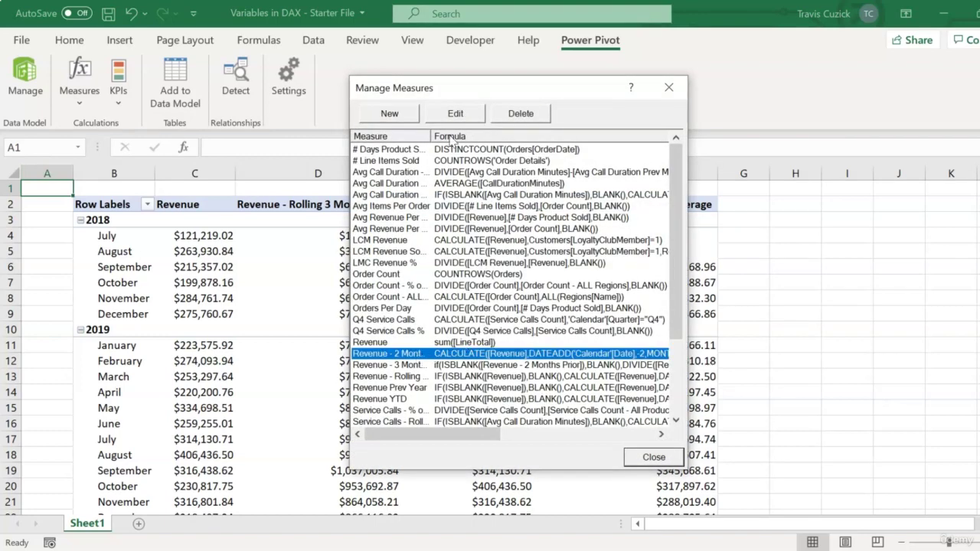
left_click(463, 116)
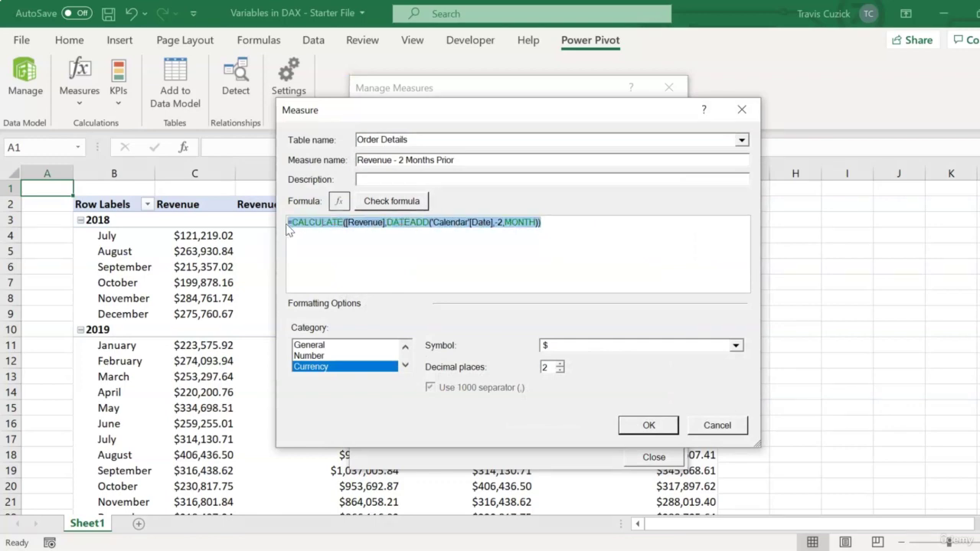
right_click(297, 220)
left_click(317, 241)
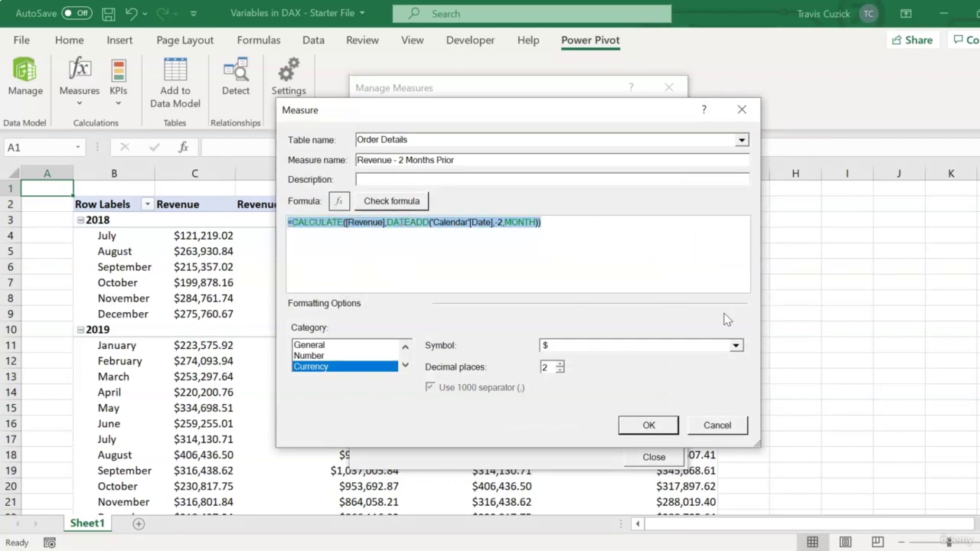
Cancel that edit and open Revenue - 3 Month Moving Average in the measure editor.
left_click(719, 427)
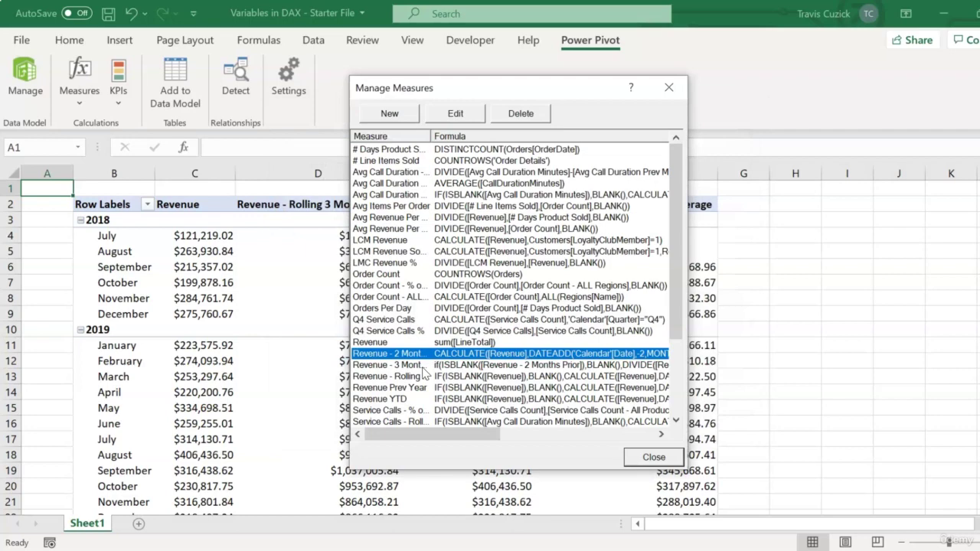
left_click(423, 366)
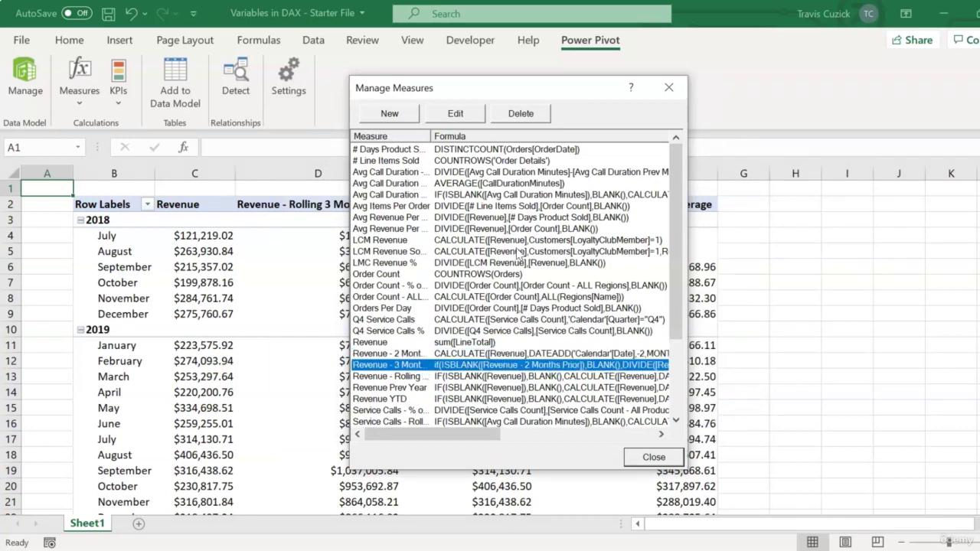
left_click(455, 115)
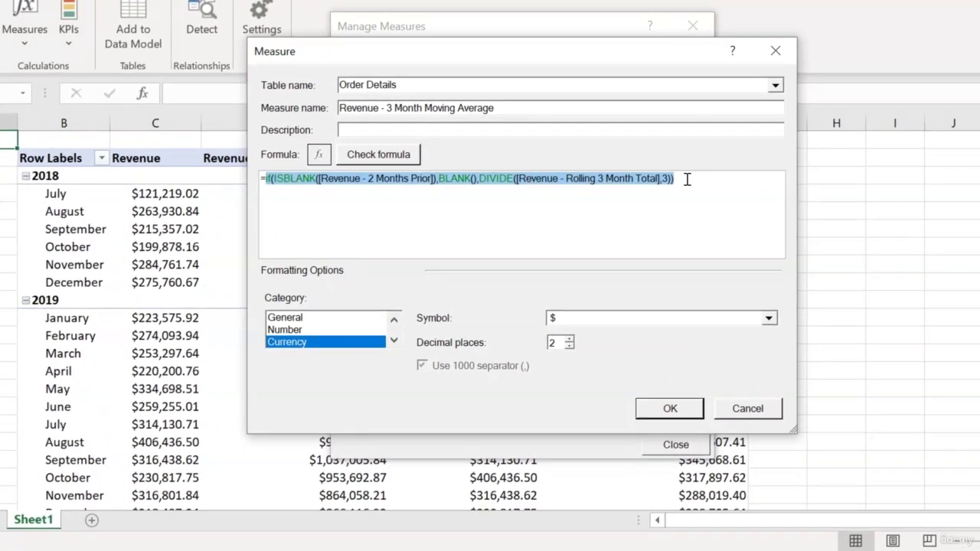
left_click(687, 179)
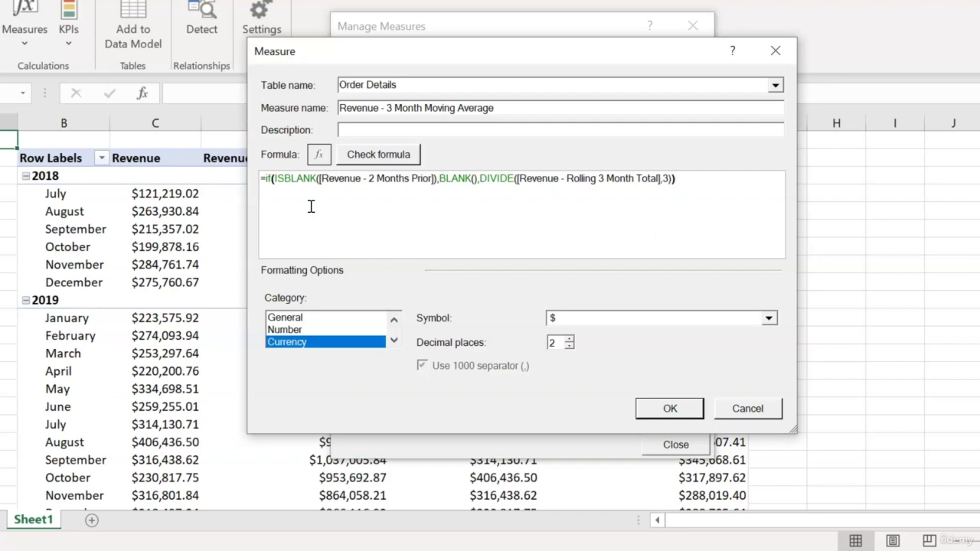
Insert a 'VAR Rev2MonthsPrior' line right after the equals sign, above the IF expression.
left_click(265, 178)
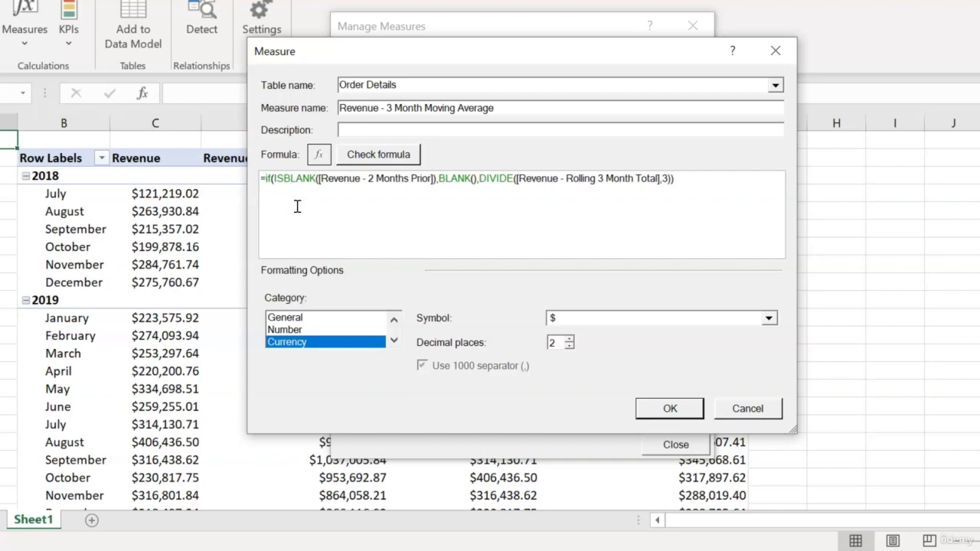
key("Return")
key("Return")
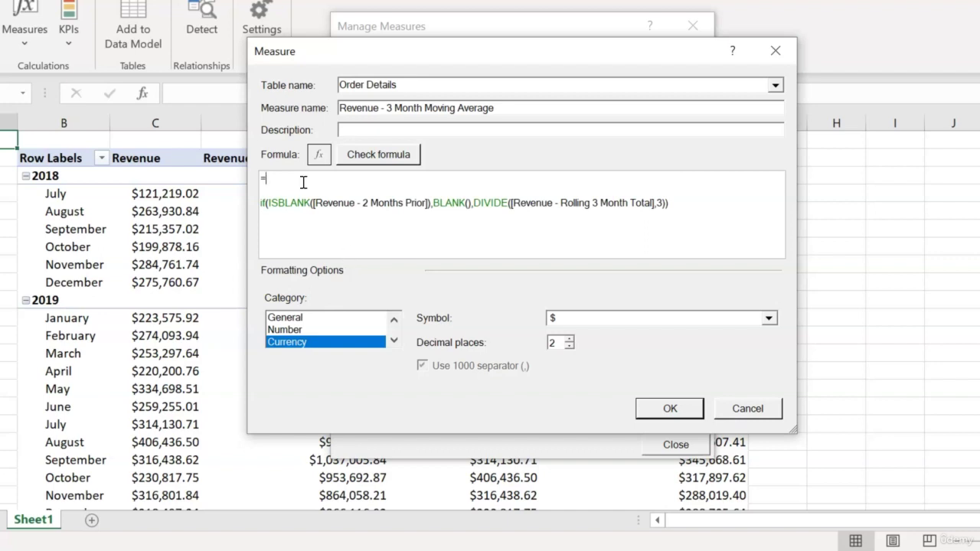
type("VAR")
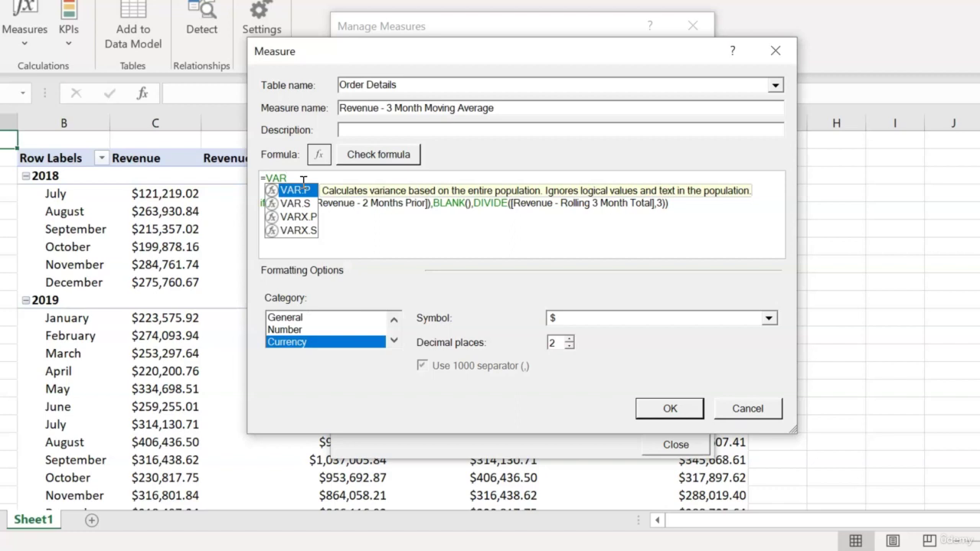
key("Escape")
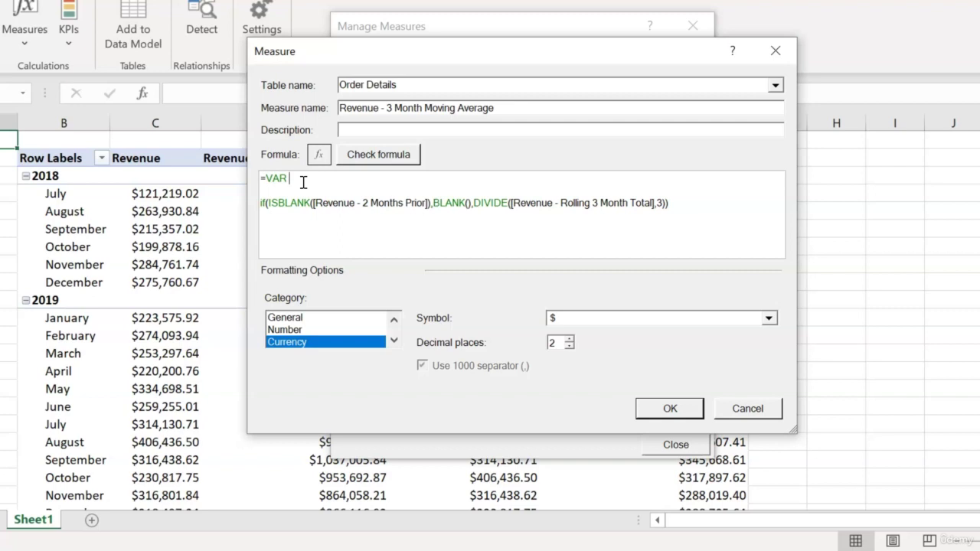
type("Rev2MonthsPrior")
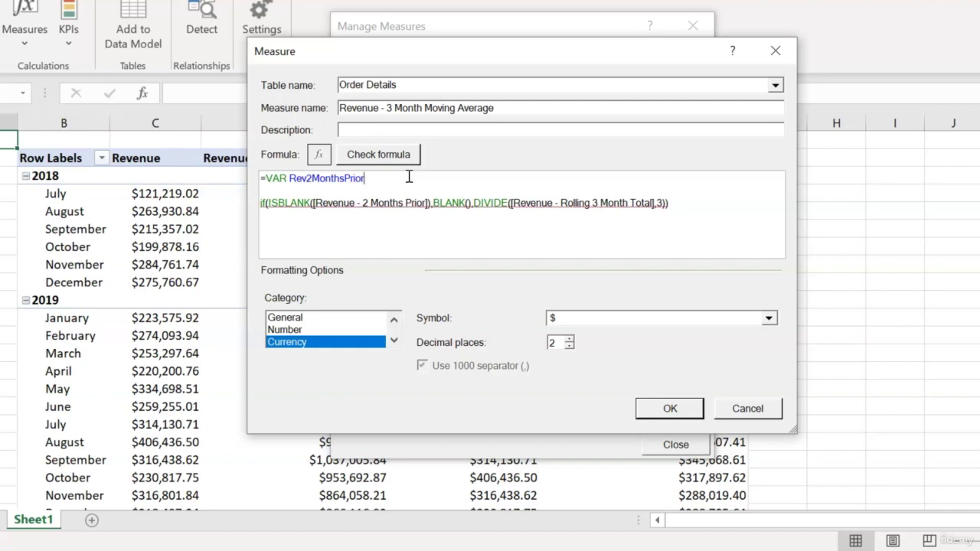
Define Rev2MonthsPrior as CALCULATE([Revenue],DATEADD('Calendar'[Date],-2,MONTH)) using the copied formula.
type("=")
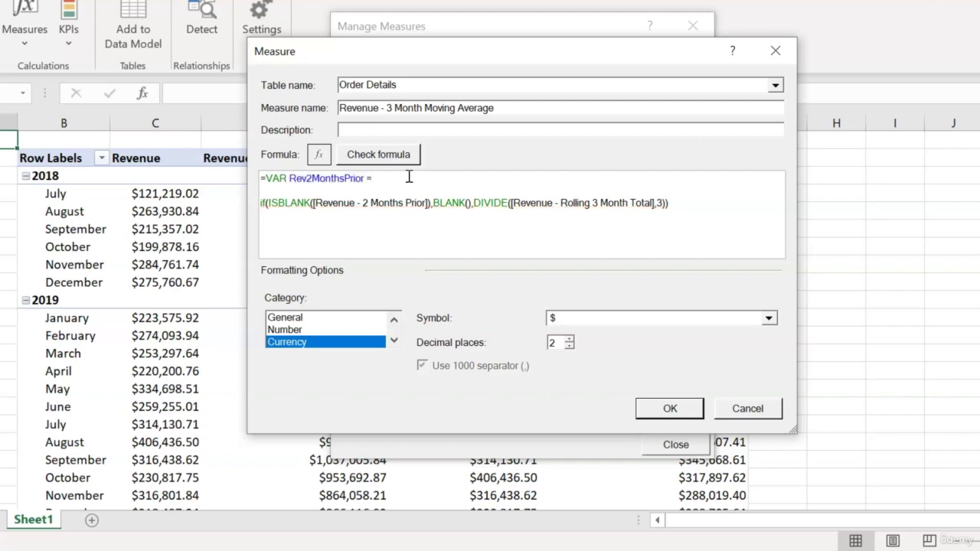
key("ctrl+v")
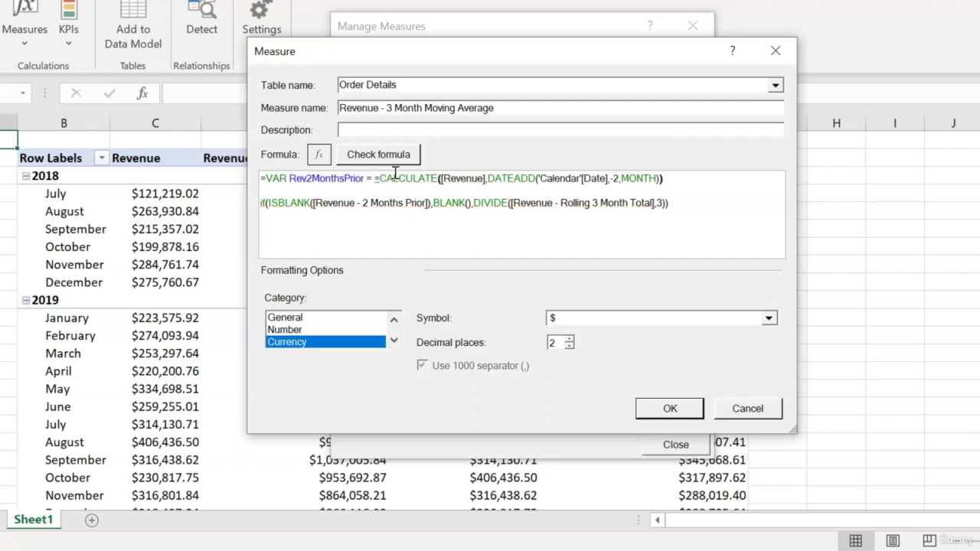
left_click(380, 177)
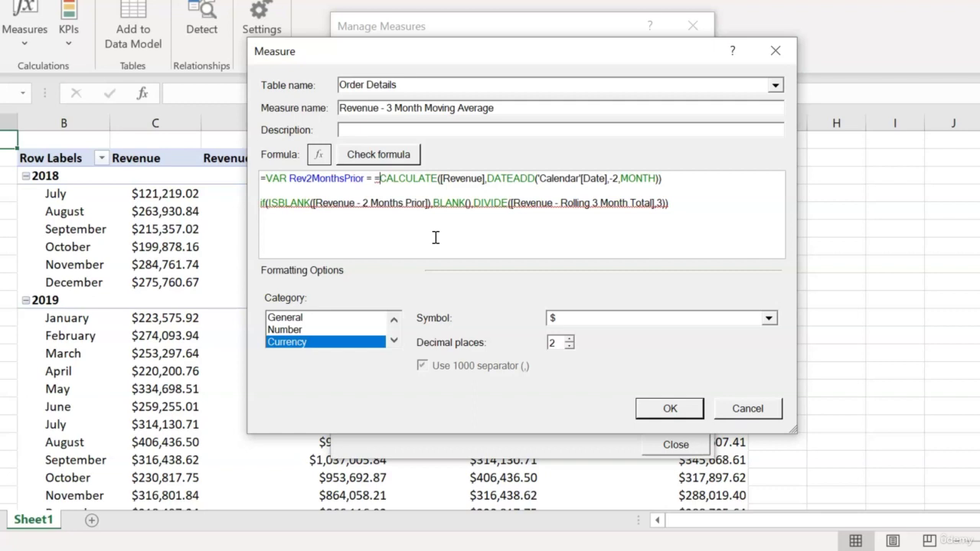
key("BackSpace")
key("Down")
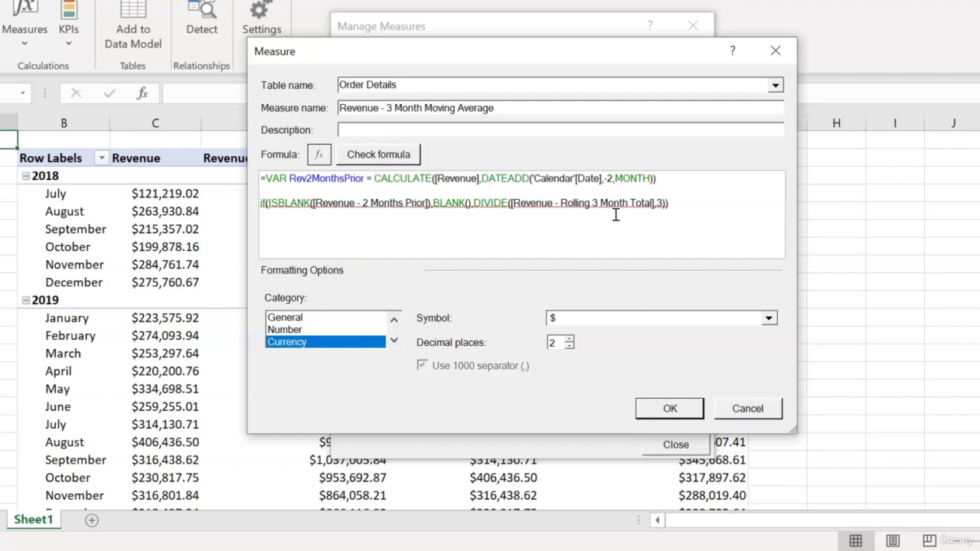
left_click(667, 179)
left_click_drag(668, 179, 375, 184)
left_click(680, 178)
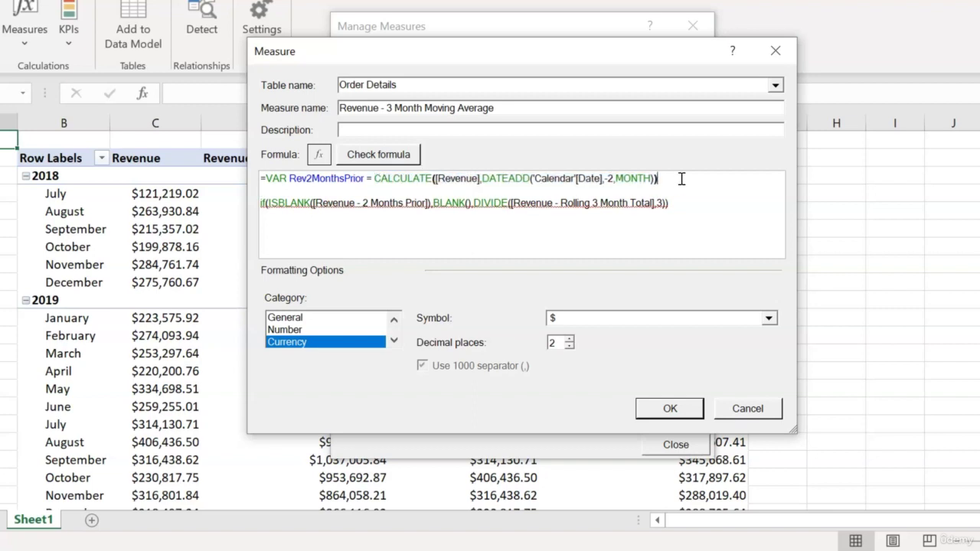
left_click(362, 179)
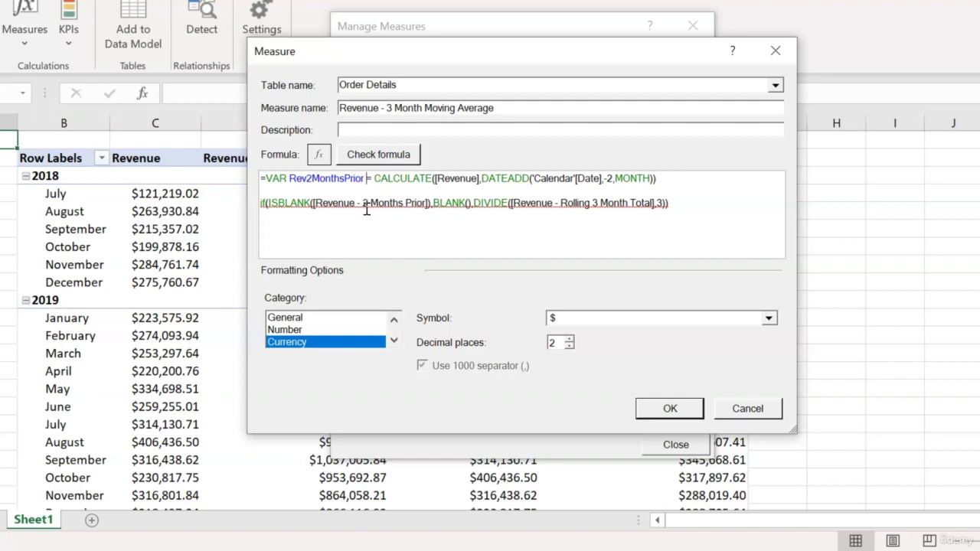
double_click(366, 203)
type("2")
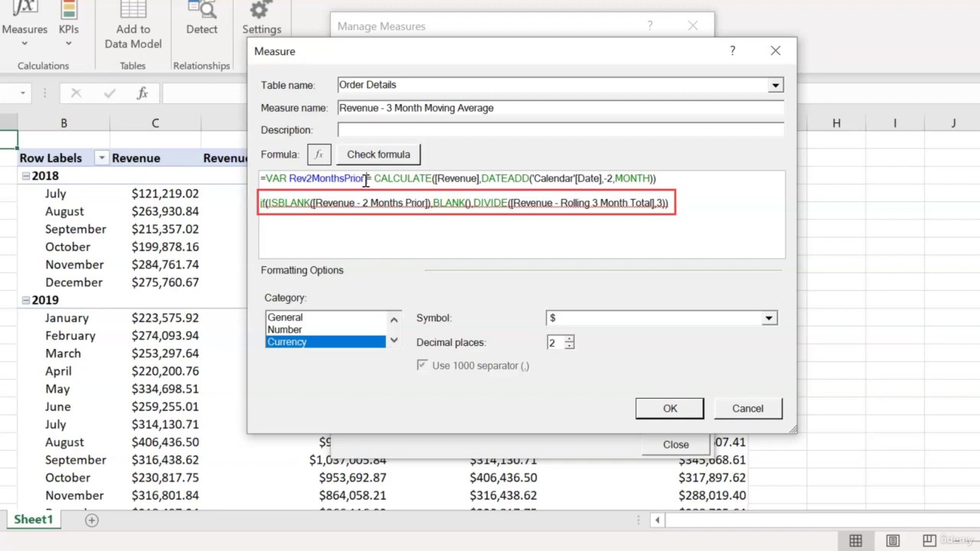
Replace [Revenue - 2 Months Prior] inside ISBLANK with the Rev2MonthsPrior variable.
left_click_drag(365, 180, 288, 179)
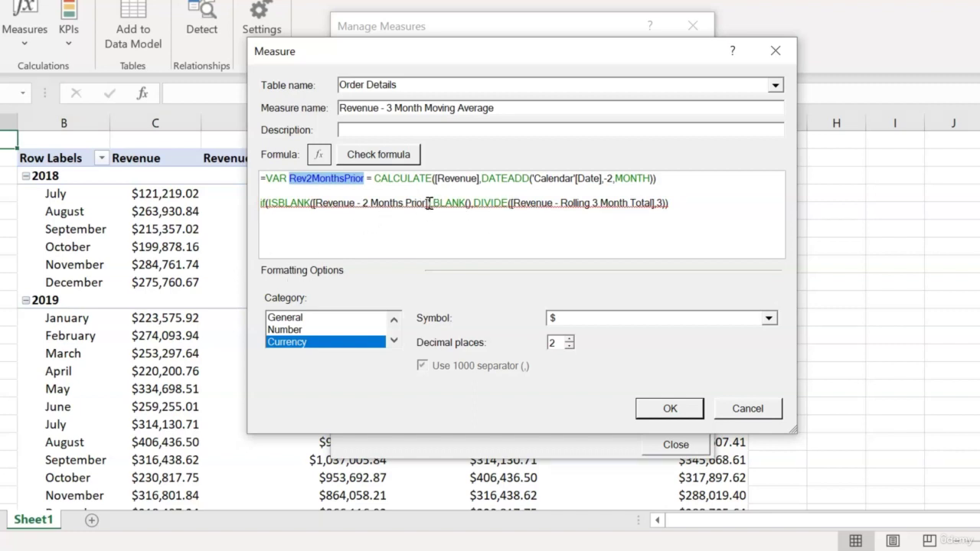
left_click_drag(429, 203, 315, 202)
type("[")
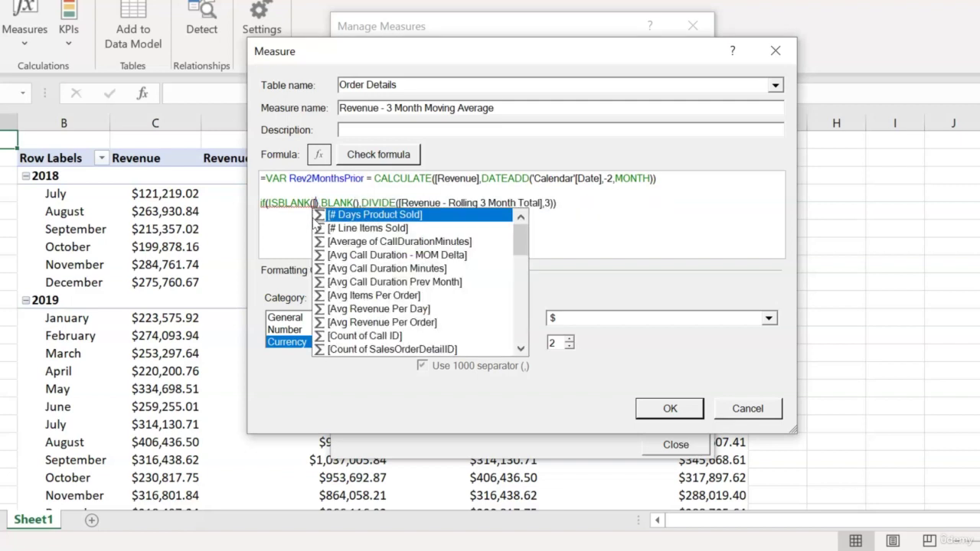
key("BackSpace")
key("ctrl+v")
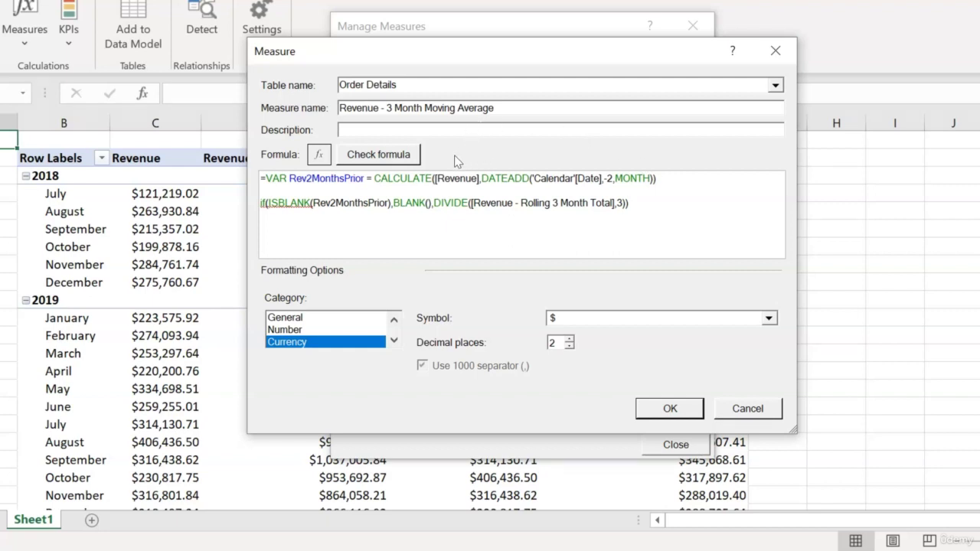
Check the formula, which flags invalid 'if' syntax, and add a blank line before IF.
left_click(411, 156)
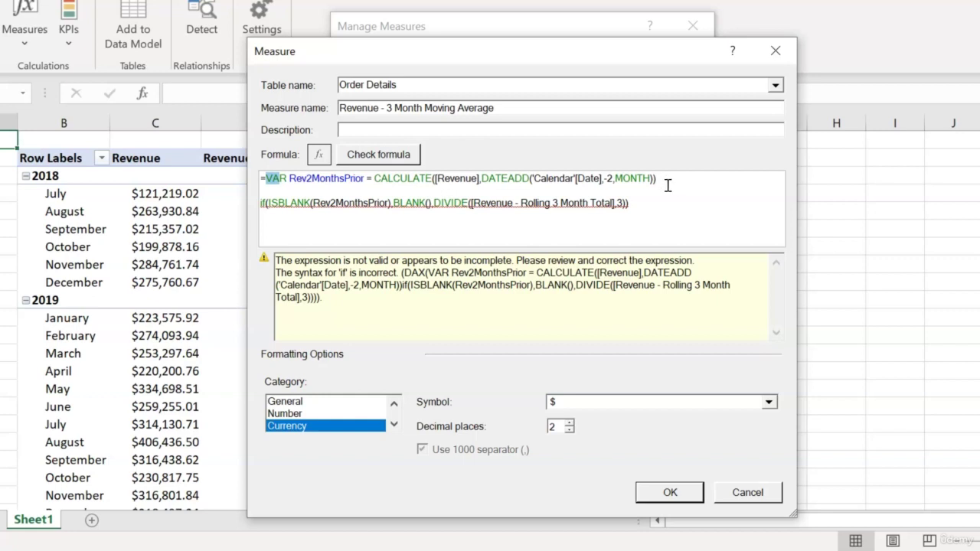
key("Return")
key("Return")
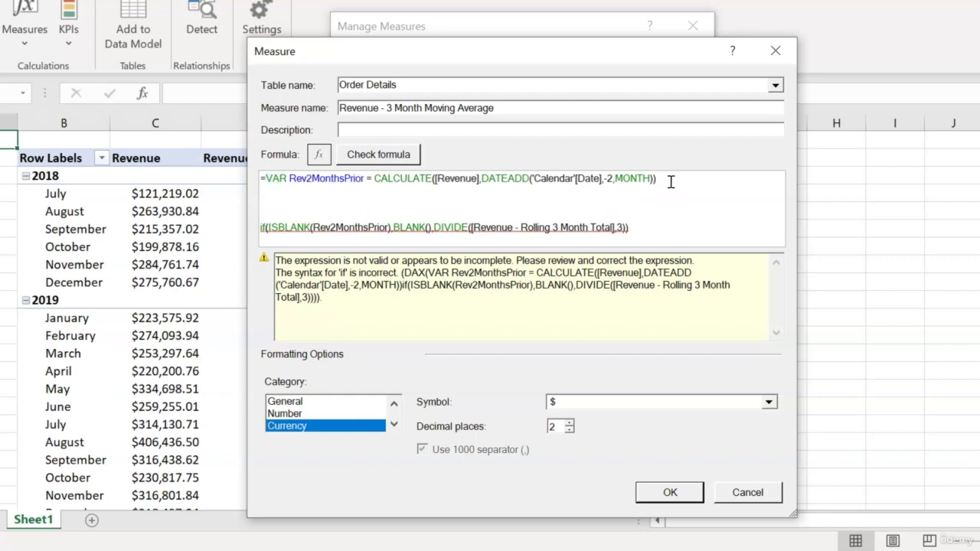
Add a RETURN line before the if expression and recheck the formula, now error-free.
type("RETURN")
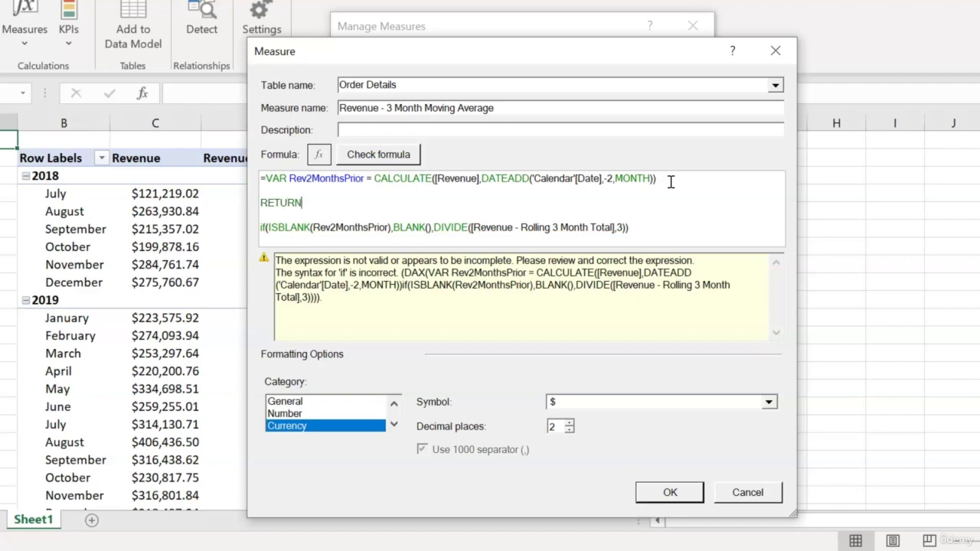
left_click(417, 153)
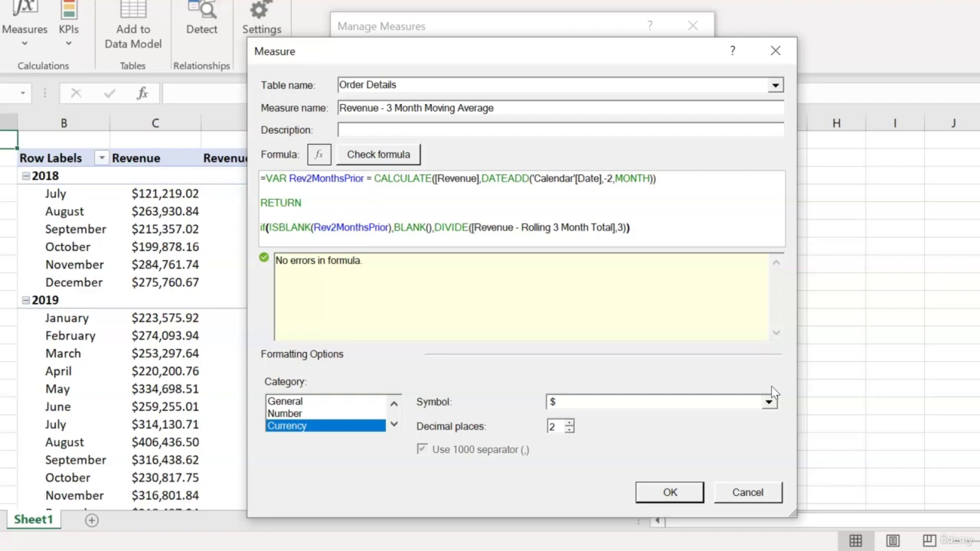
Save the Revenue - 3 Month Moving Average measure and close Manage Measures.
left_click(669, 492)
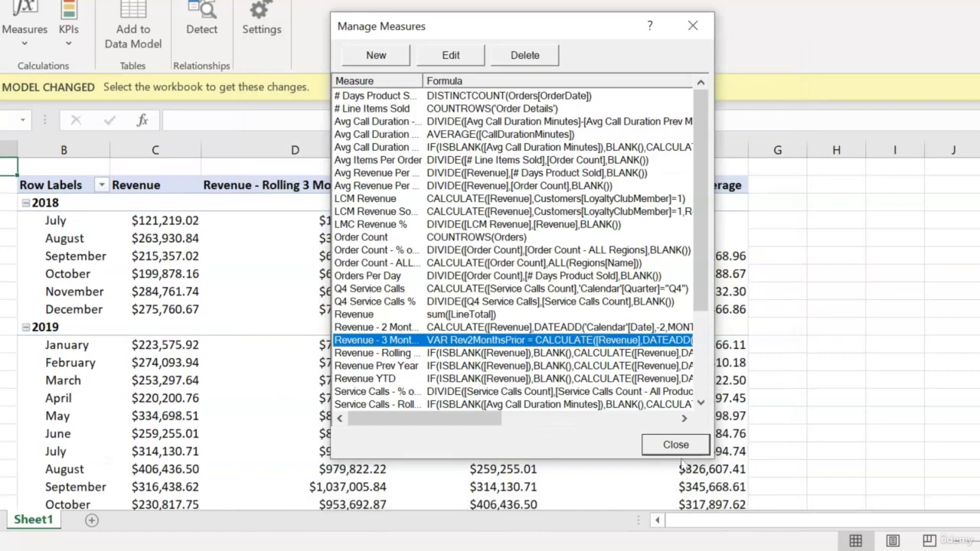
left_click(680, 446)
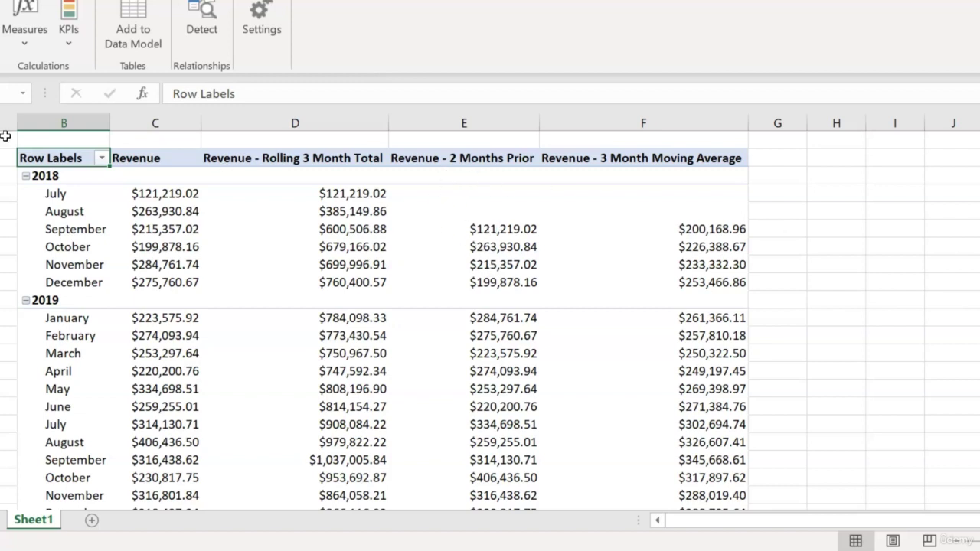
Delete the Revenue - 2 Months Prior measure in Manage Measures and confirm with Yes.
left_click(36, 38)
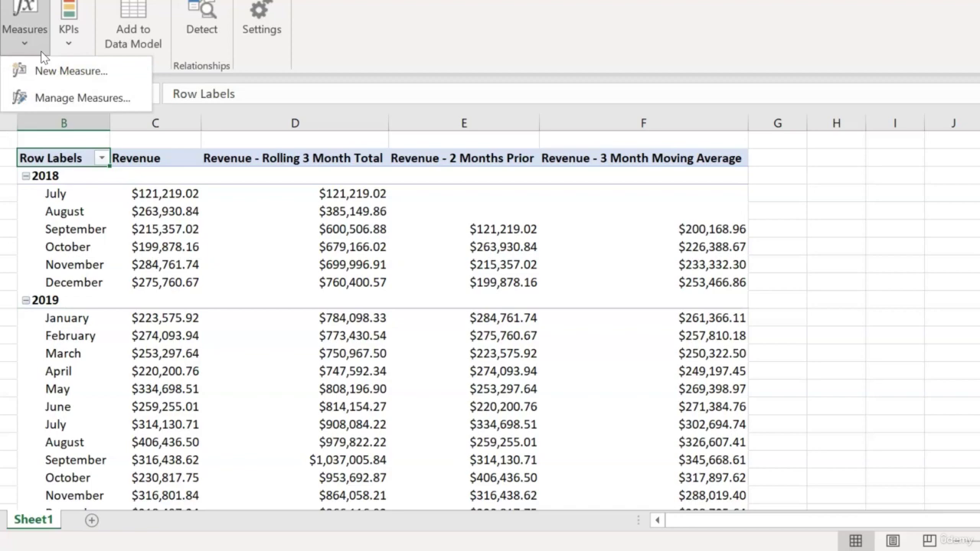
left_click(46, 97)
left_click(28, 39)
left_click(46, 97)
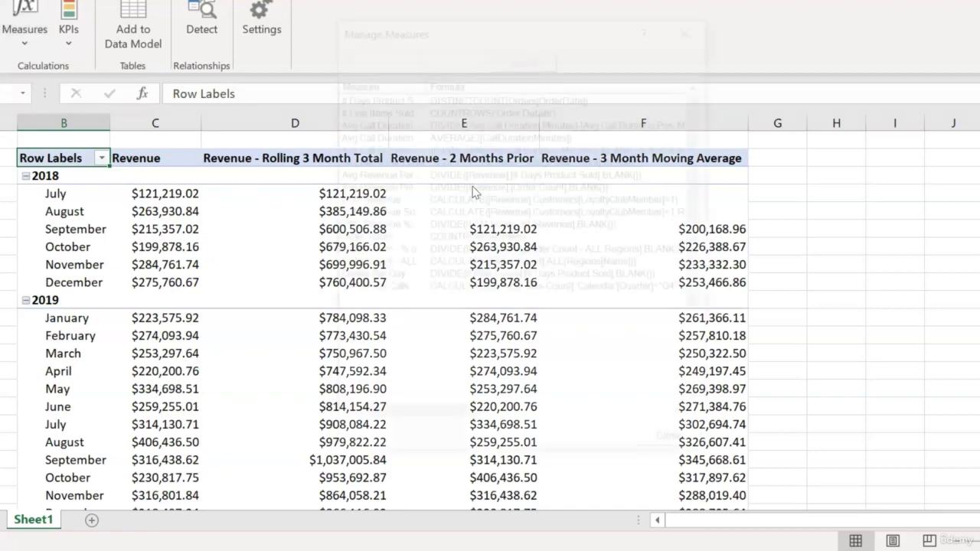
left_click(373, 327)
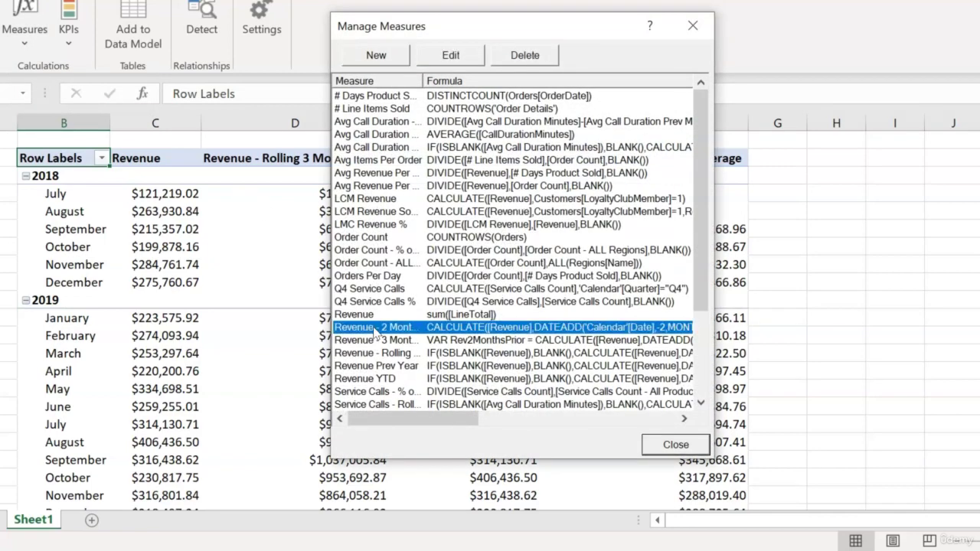
left_click(525, 55)
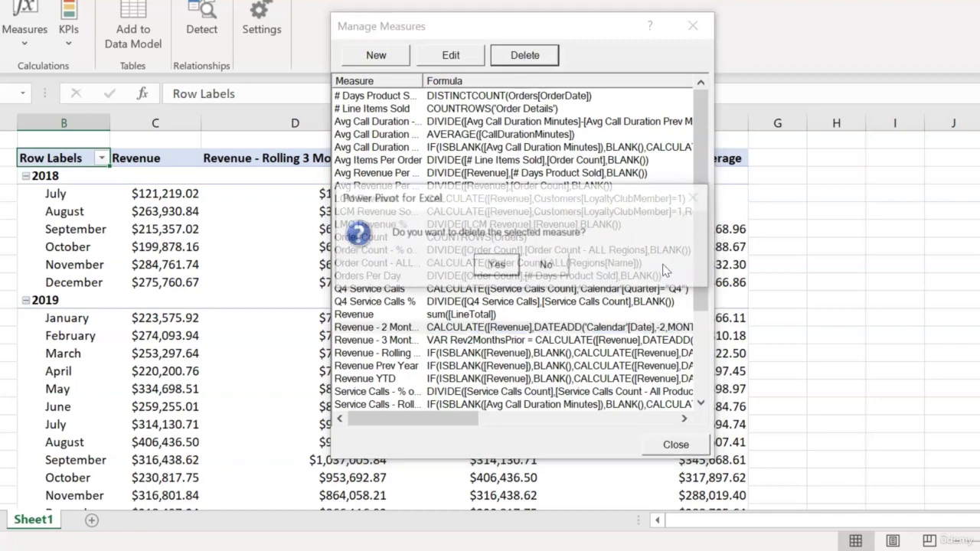
left_click(498, 264)
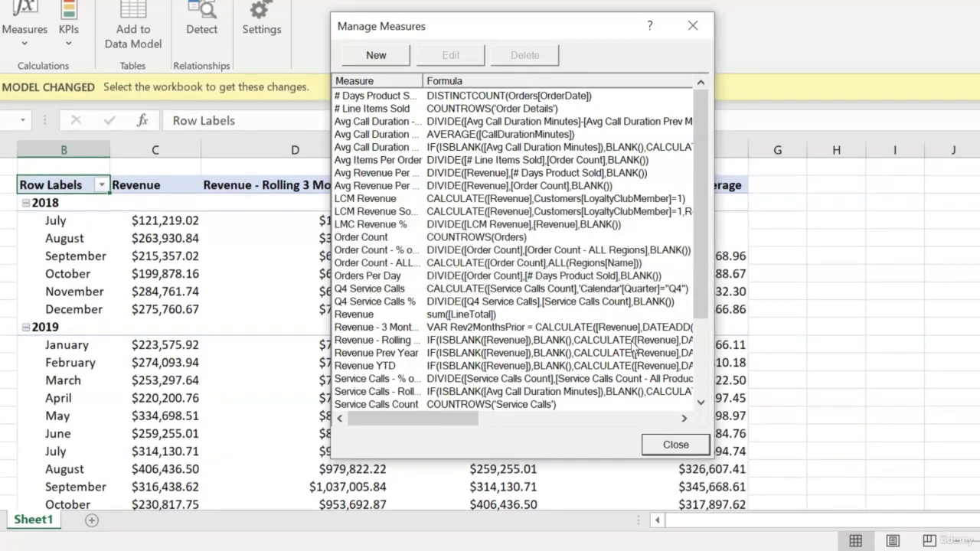
Close Manage Measures so the pivot refreshes without the Revenue - 2 Months Prior column.
left_click(677, 446)
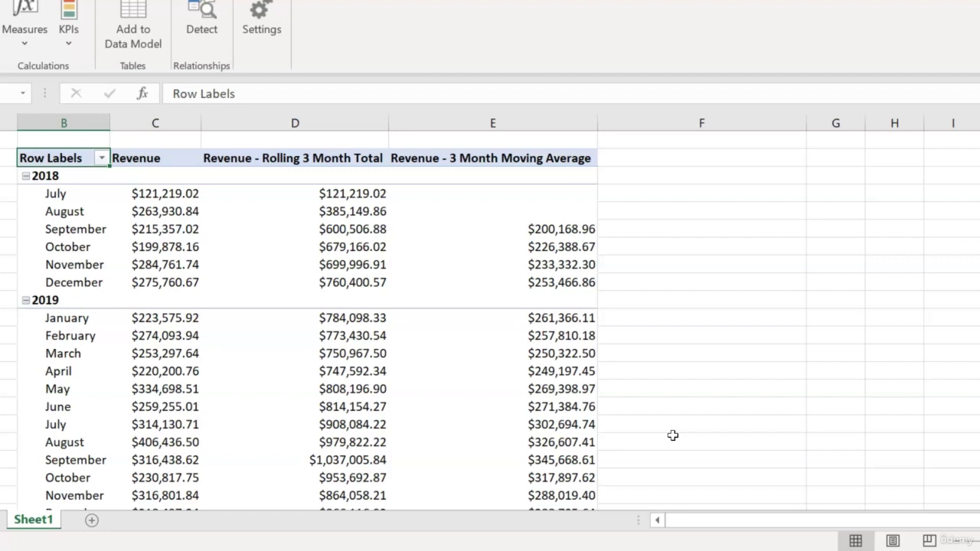
Reopen Manage Measures, skip the rolling 3 month total, and edit Revenue - 3 Month Moving Average.
left_click(40, 45)
left_click(49, 98)
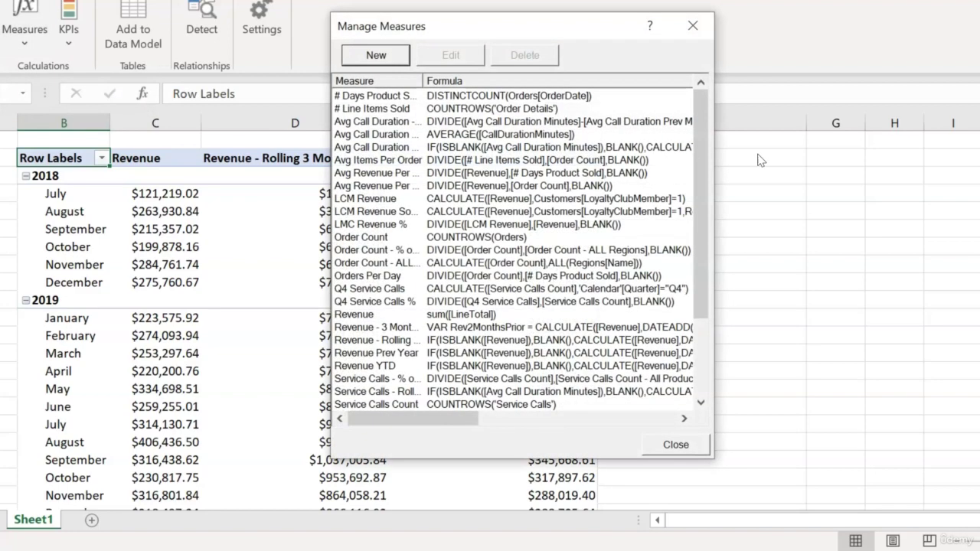
left_click(423, 341)
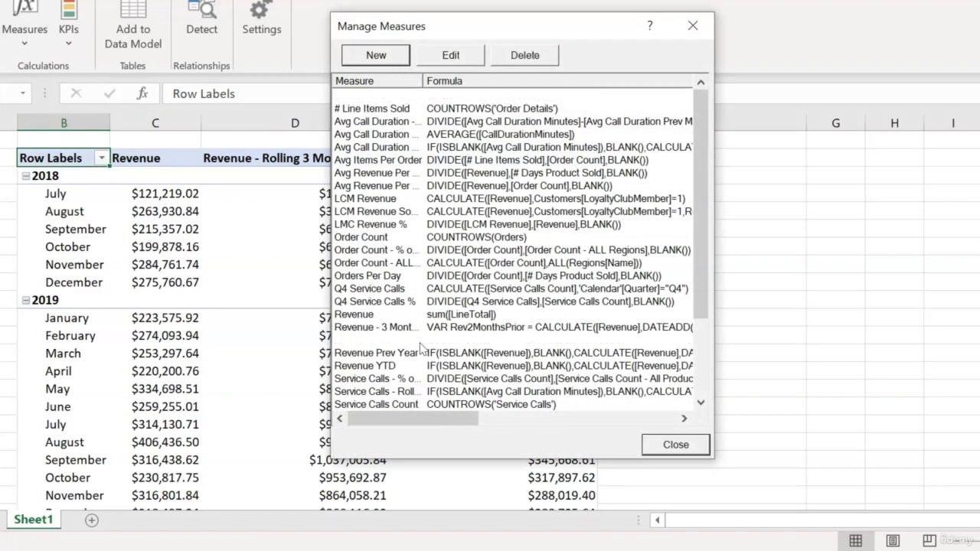
left_click(451, 54)
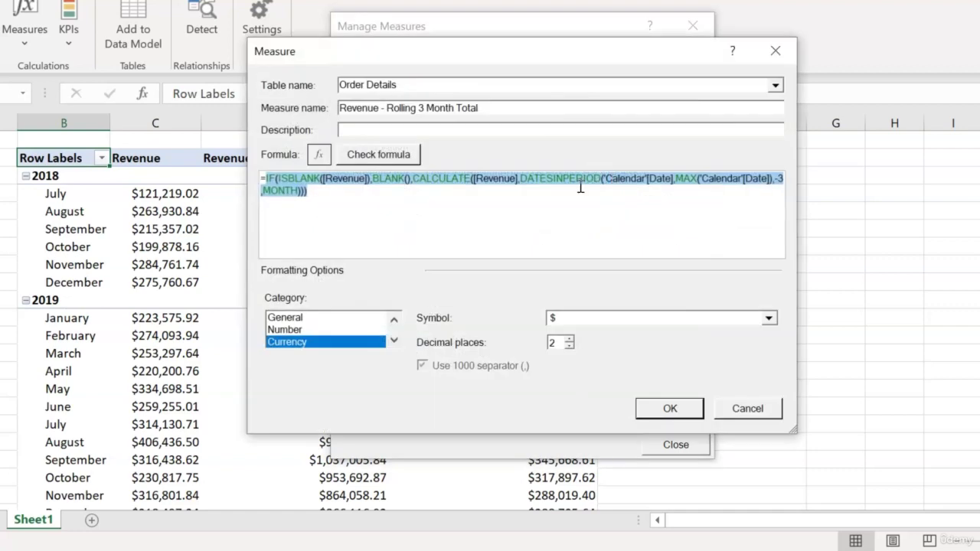
left_click(731, 410)
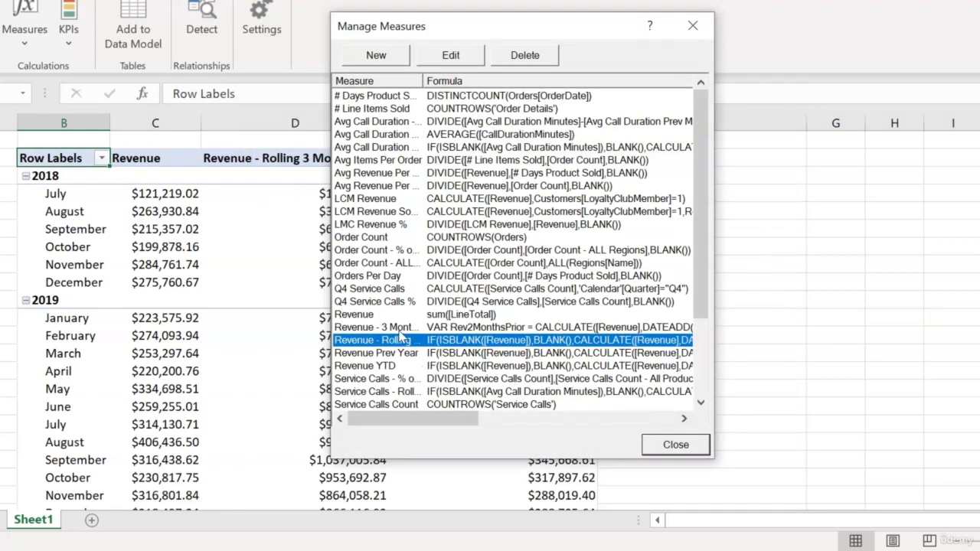
left_click(399, 329)
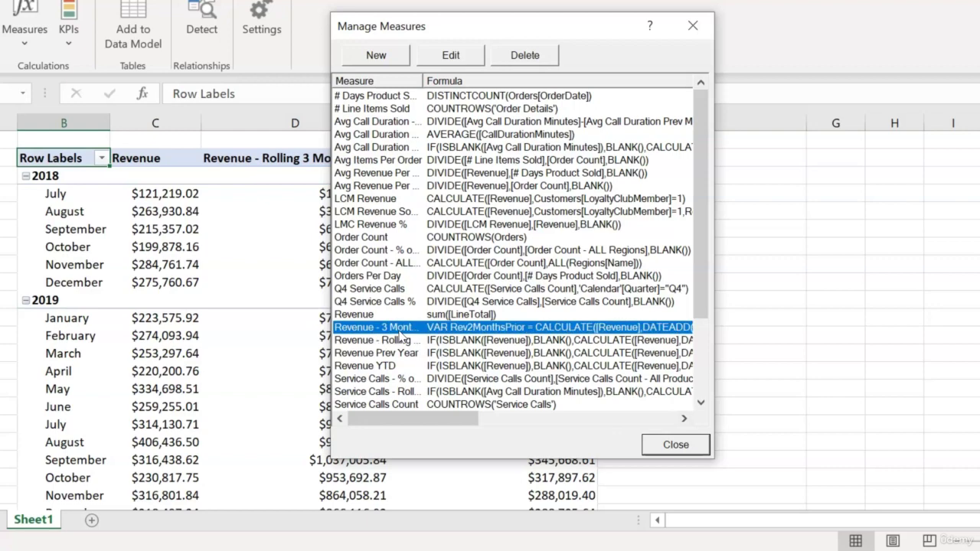
left_click(455, 59)
Add VAR Rolling3MonthRev = IF(ISBLANK([Revenue]),BLANK(),CALCULATE(...DATESINPERIOD -3 MONTH)) below the first variable.
left_click(670, 180)
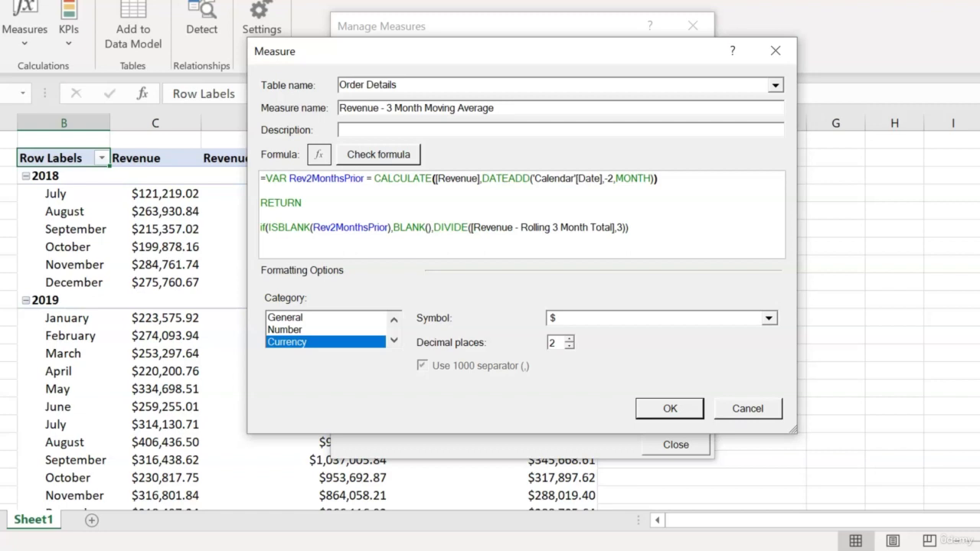
key("Return")
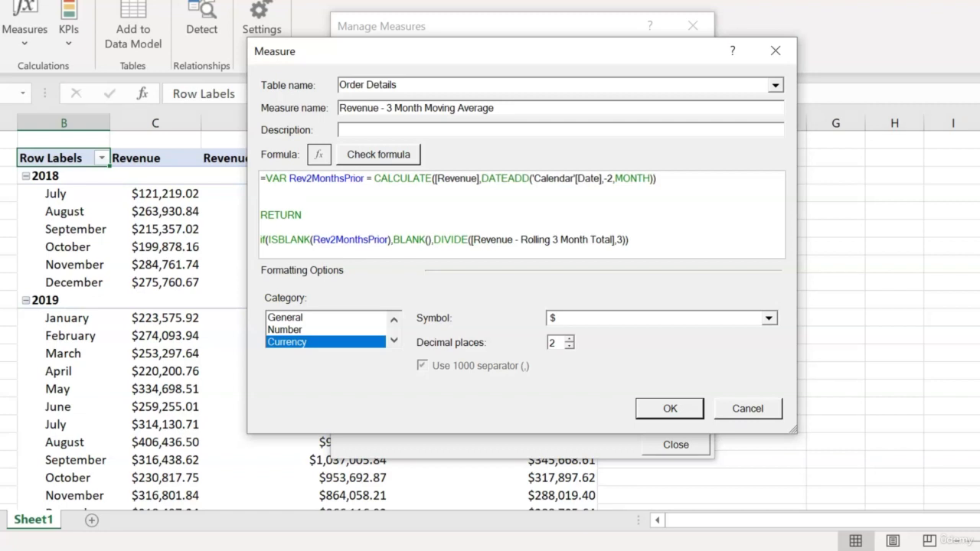
type("VAR Rolling3Mon")
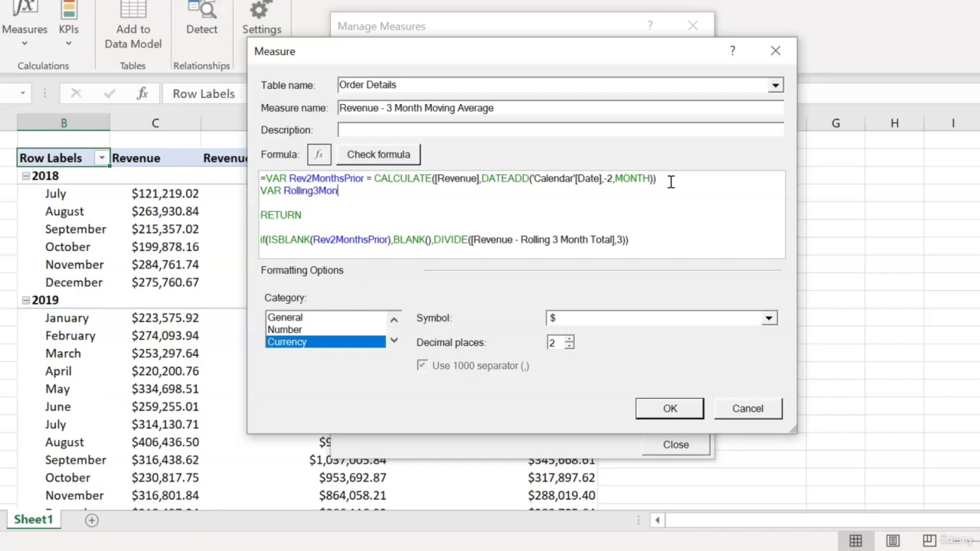
type("thRev")
key("Return")
type("IF(ISBLANK([Revenue]),BLANK(),CALCULATE([Revenue],DATESINPERIOD('Calendar'[Date],MAX('Calendar'[Date]),-3,MONTH)))")
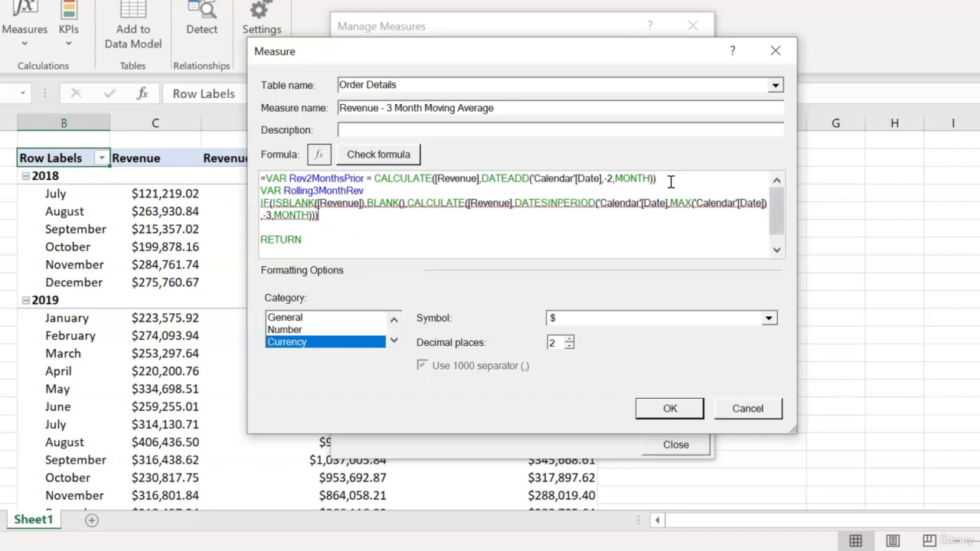
key("Up")
key("Home")
type("=")
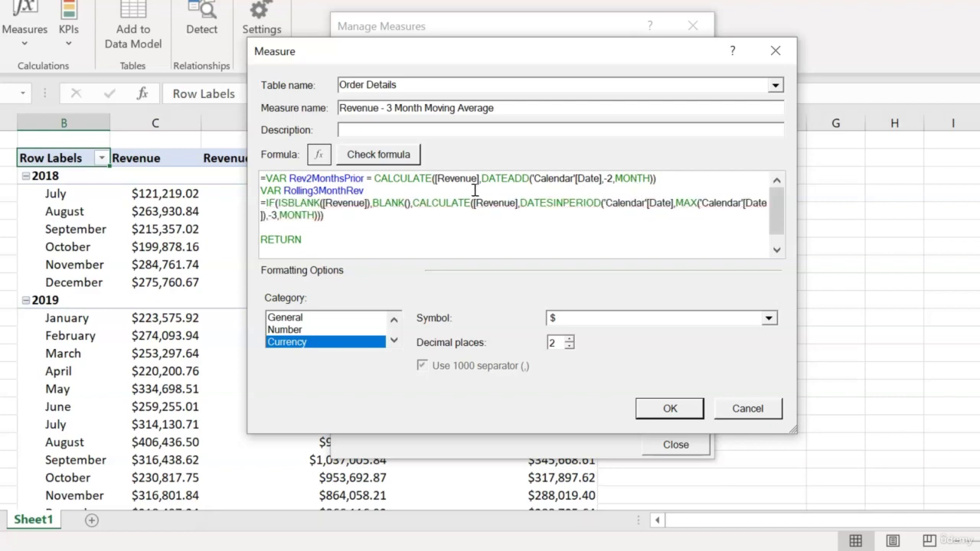
left_click_drag(365, 190, 283, 191)
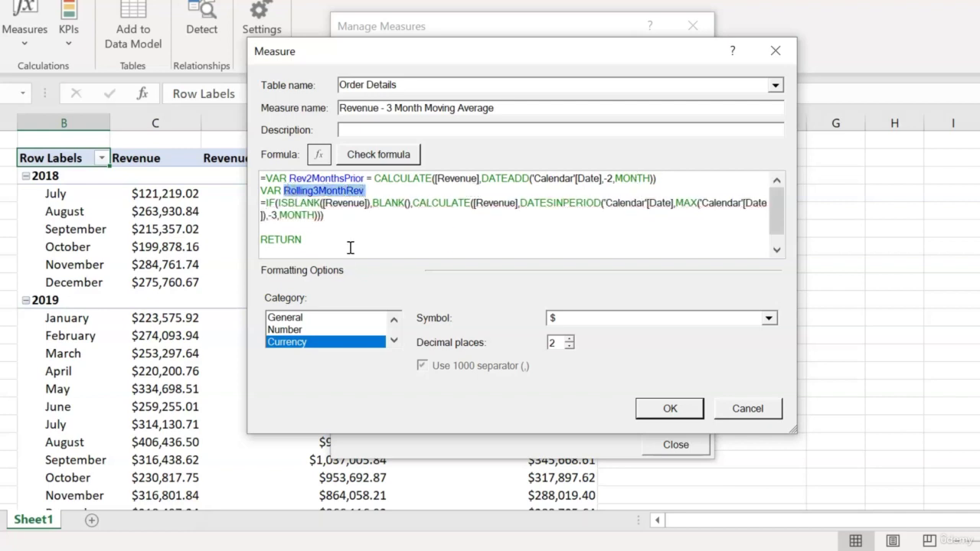
scroll(369, 228, "down", 1)
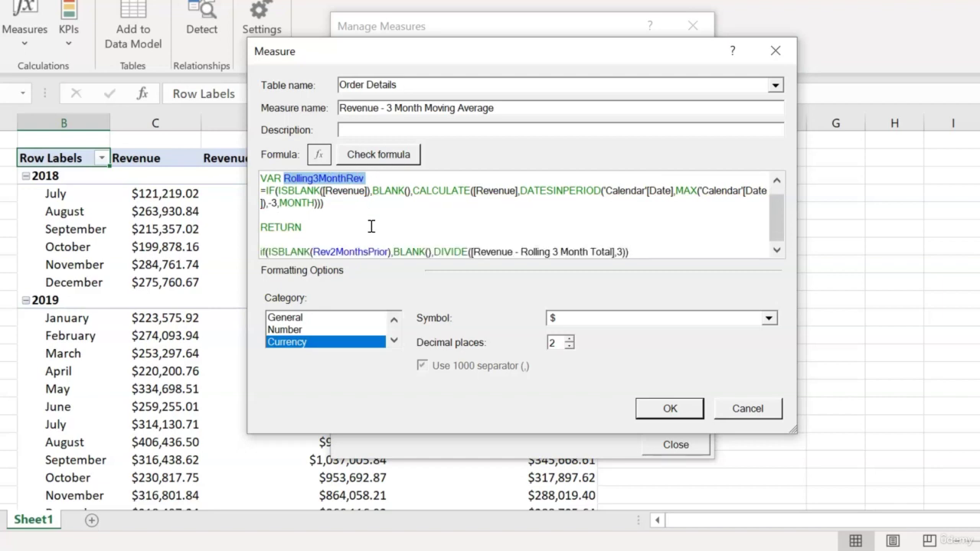
Swap [Revenue - Rolling 3 Month Total] in DIVIDE for [Rolling3MonthRev], verify the formula, and save the measure.
left_click(677, 250)
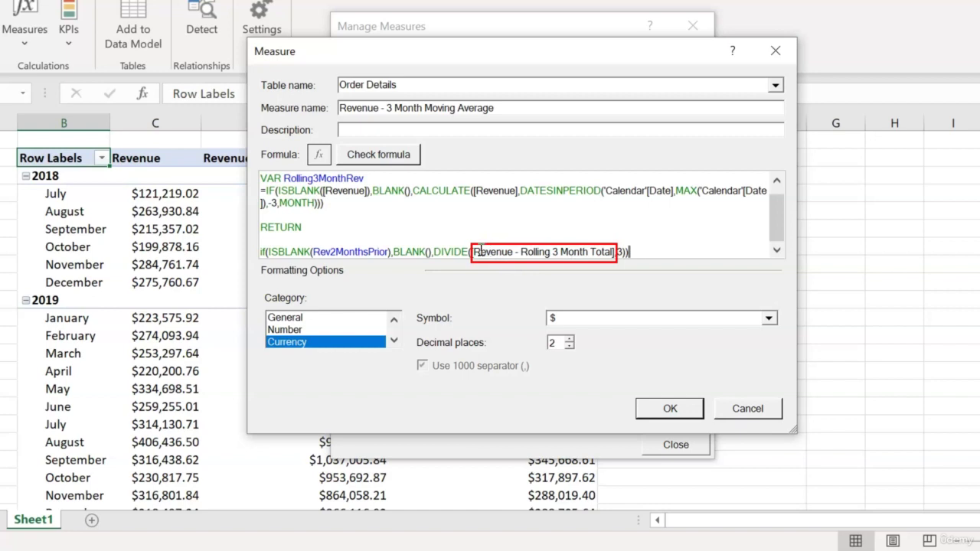
left_click_drag(471, 247, 616, 251)
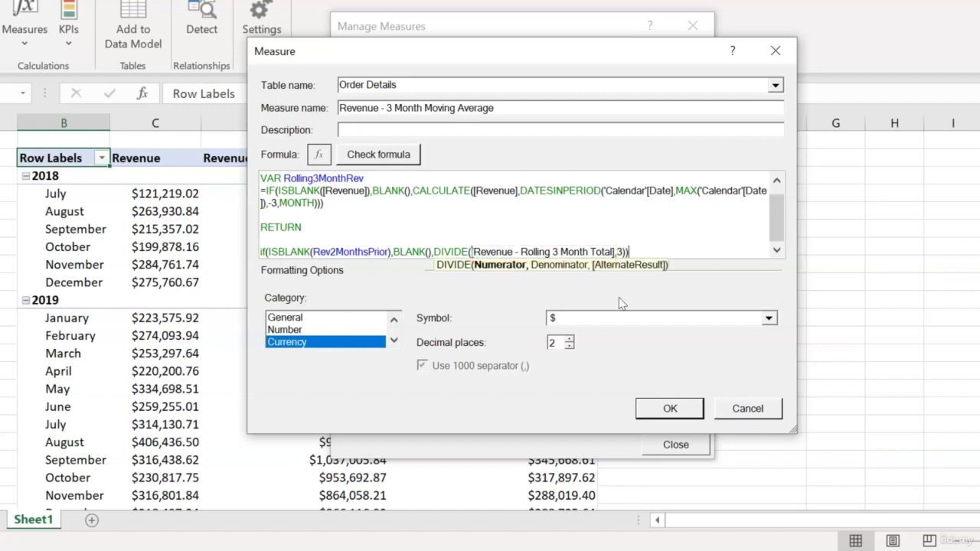
key("Delete")
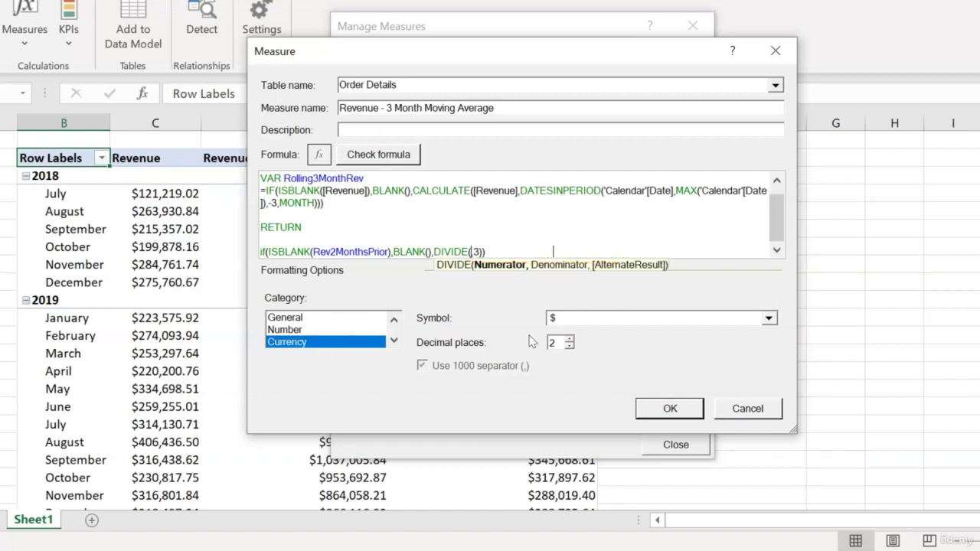
type("[Rolling3MonthRev]")
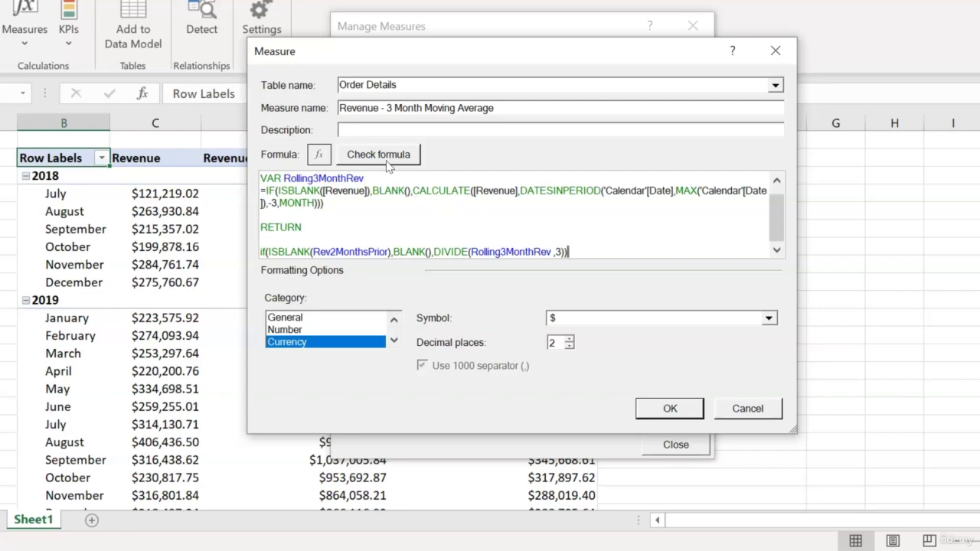
left_click(387, 156)
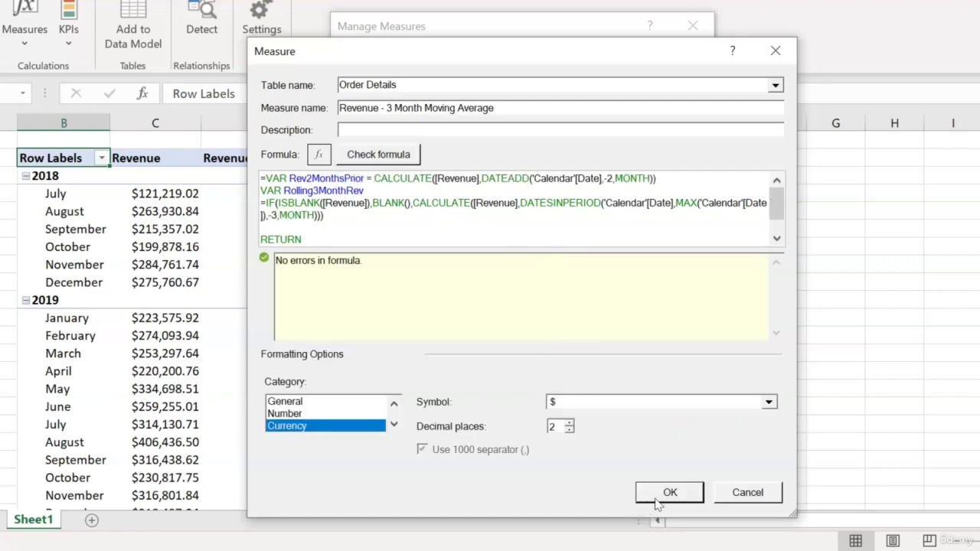
left_click(655, 495)
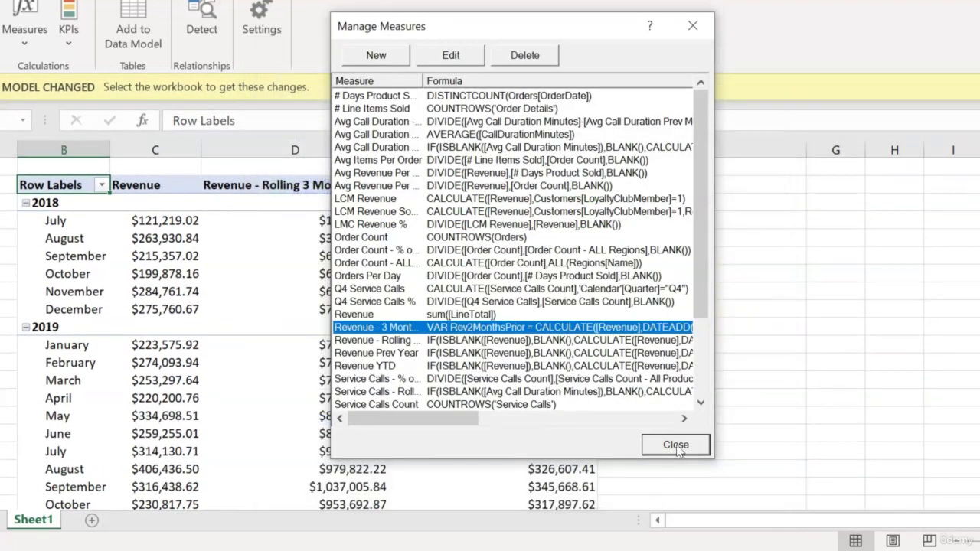
left_click(676, 448)
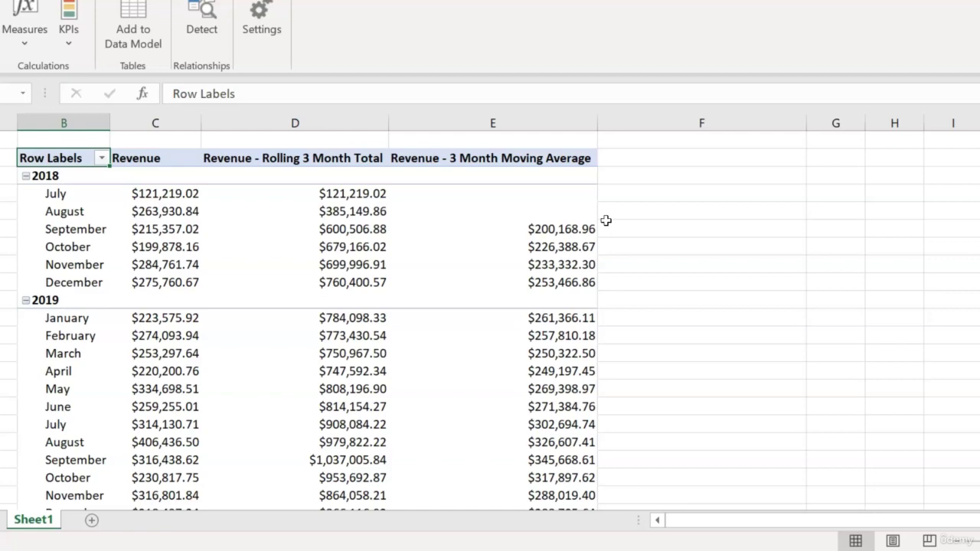
Delete the 'Revenue - Rolling 3 Month Total' measure via Manage Measures and confirm.
left_click(24, 30)
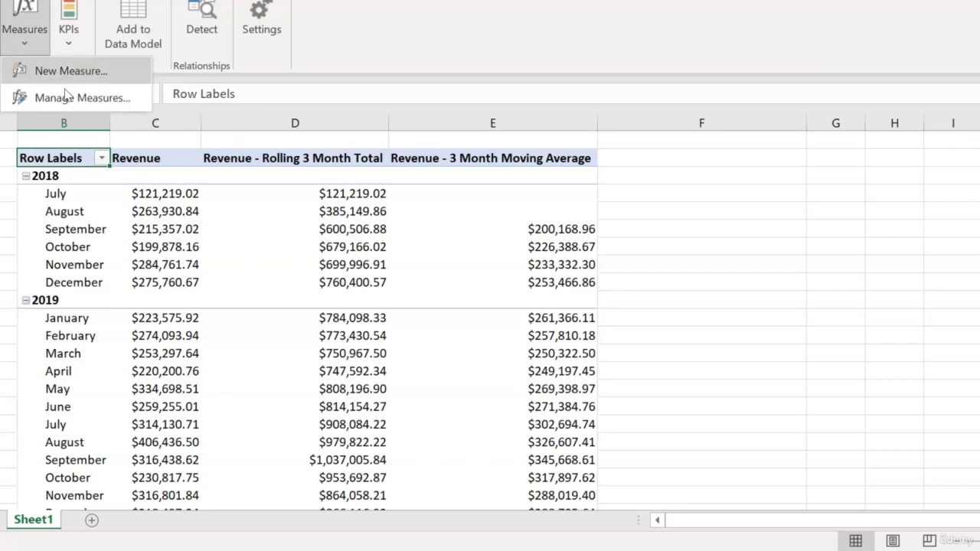
left_click(68, 98)
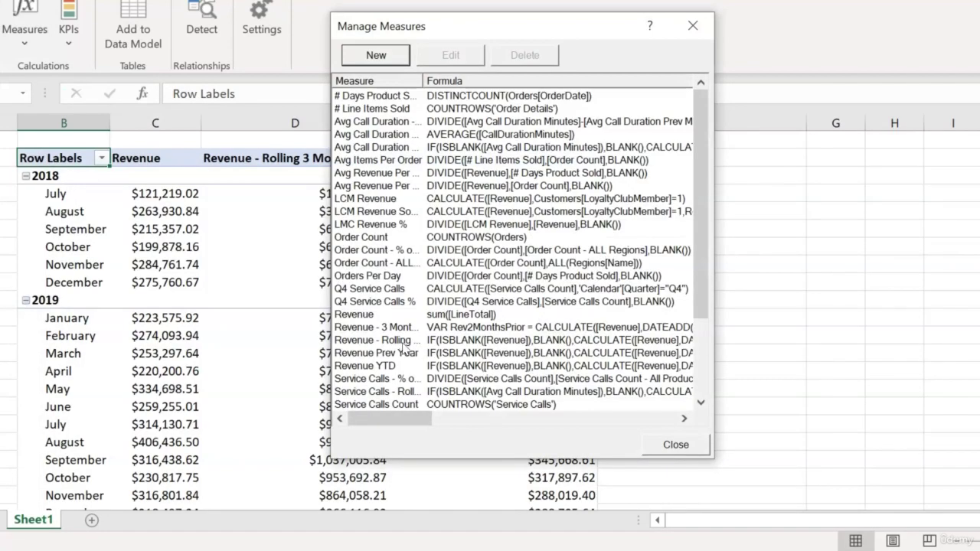
left_click(403, 343)
left_click(525, 55)
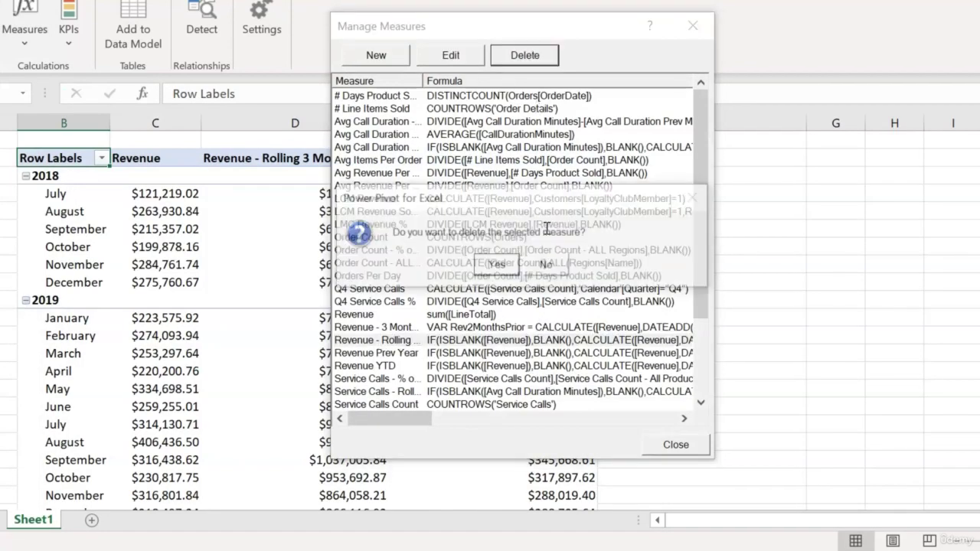
left_click(491, 275)
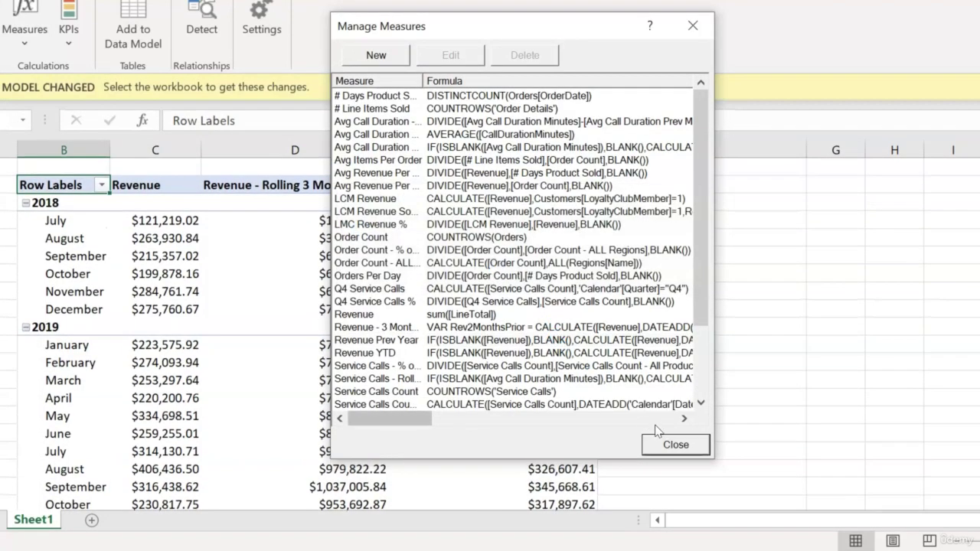
left_click(666, 446)
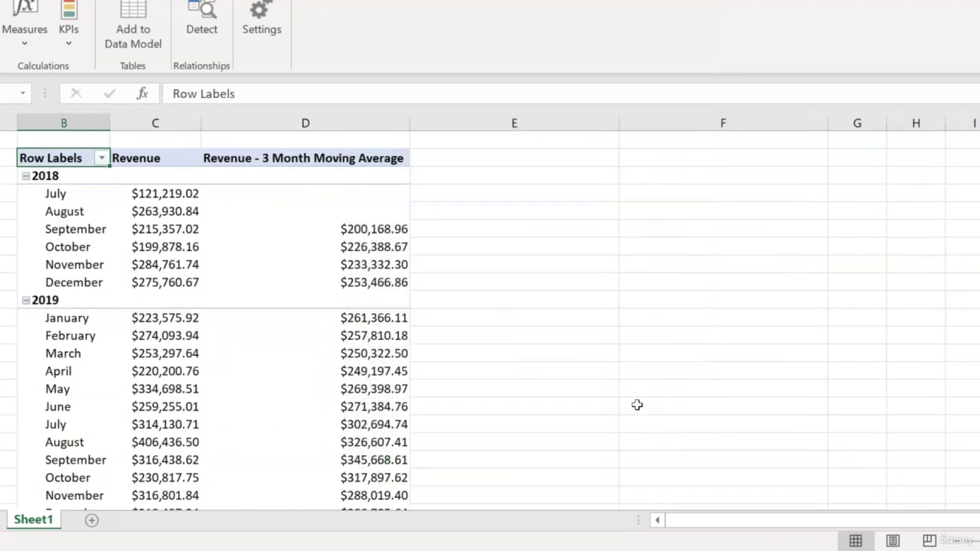